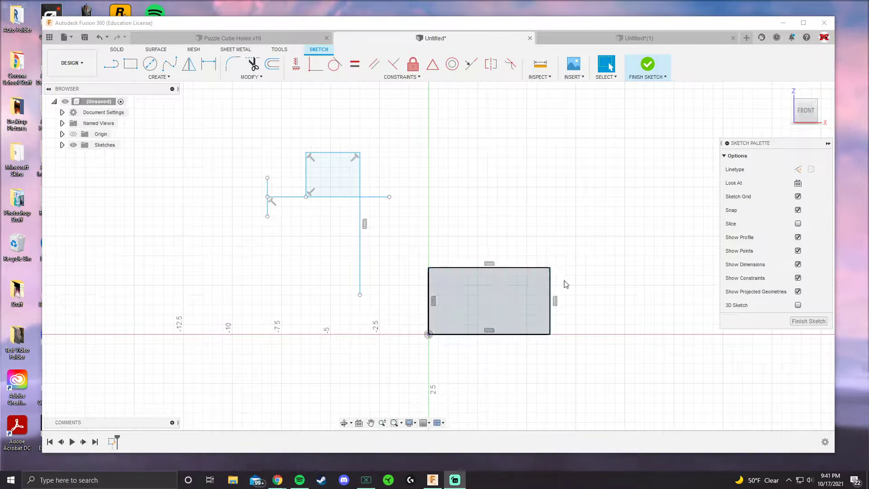
scroll(434, 254, up, 2)
scroll(504, 260, down, 2)
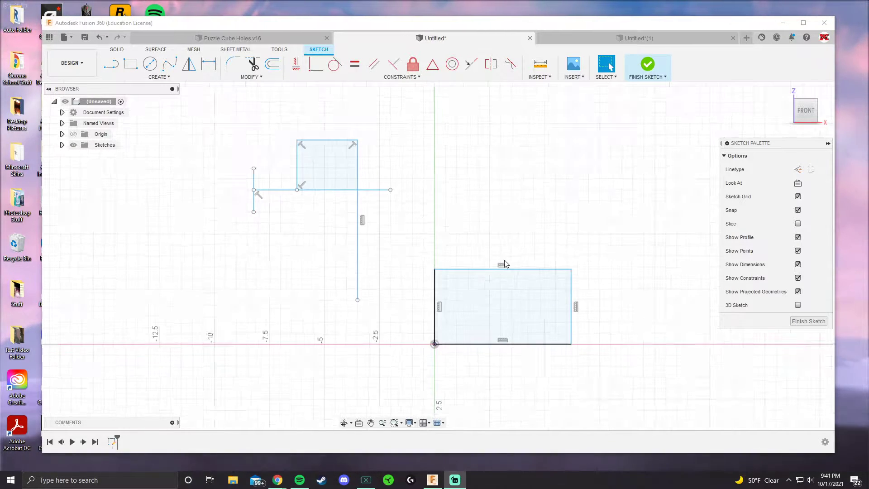
middle_drag(430, 233, 407, 228)
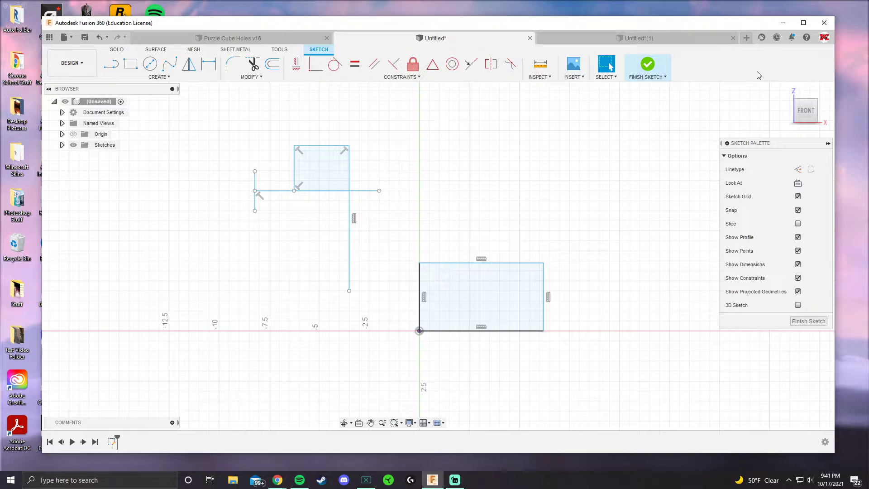
click(803, 23)
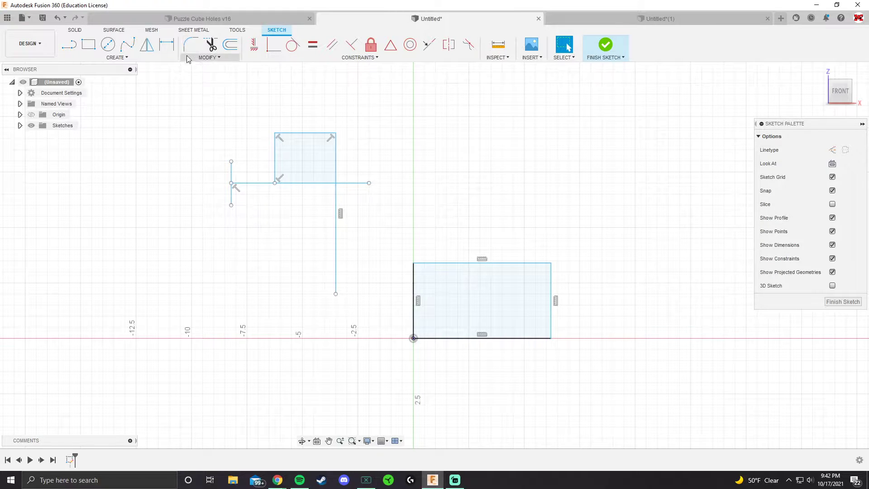
Step: Fillet the rectangle's top-left corner with a 1.00 in radius and undo the fillet
click(202, 58)
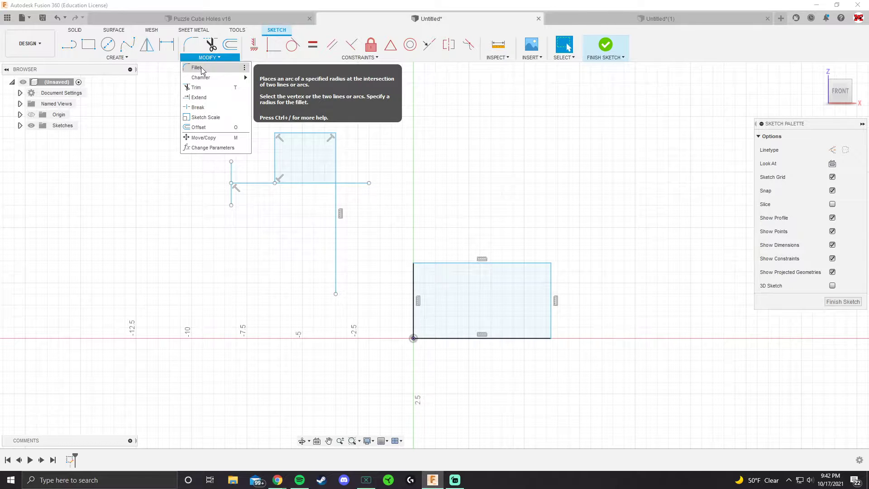
click(199, 68)
scroll(487, 294, up, 2)
middle_drag(487, 297, 391, 262)
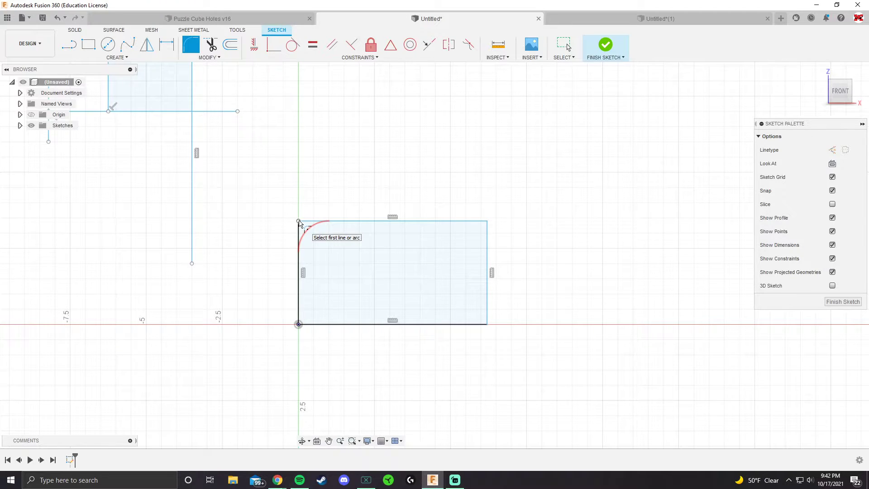
click(299, 222)
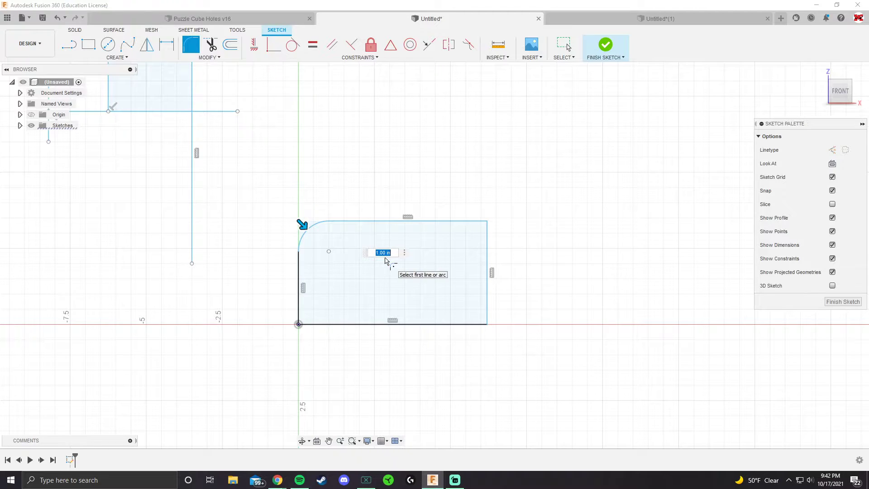
key(Return)
scroll(300, 270, up, 3)
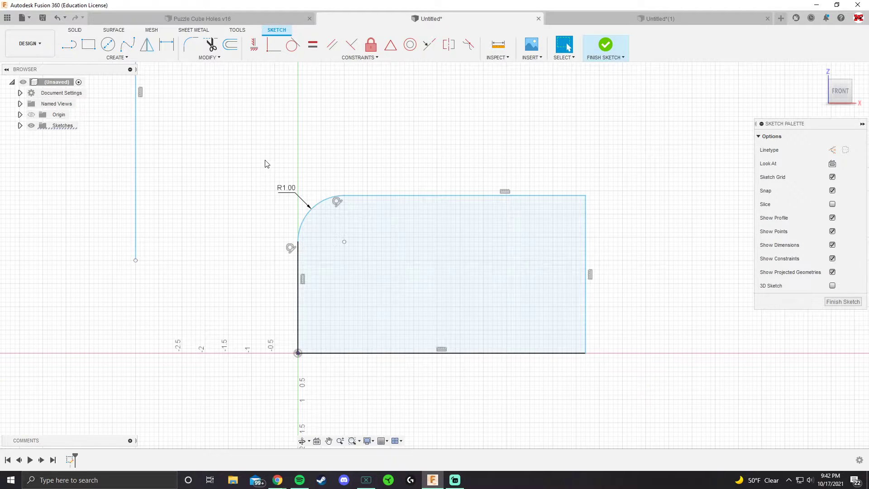
key(ctrl+z)
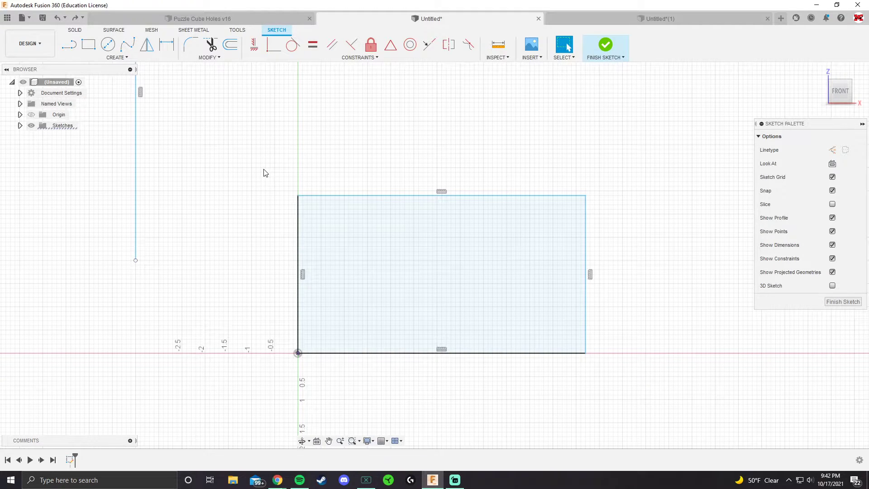
click(196, 59)
click(196, 67)
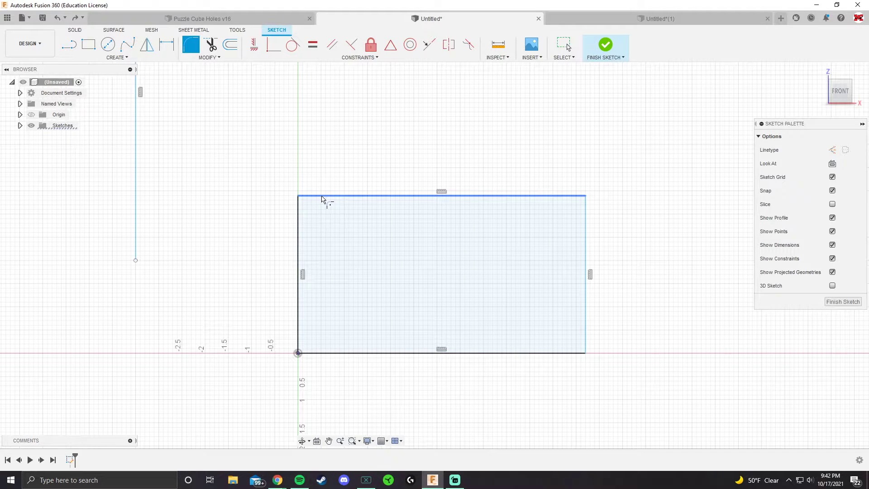
click(322, 197)
click(299, 216)
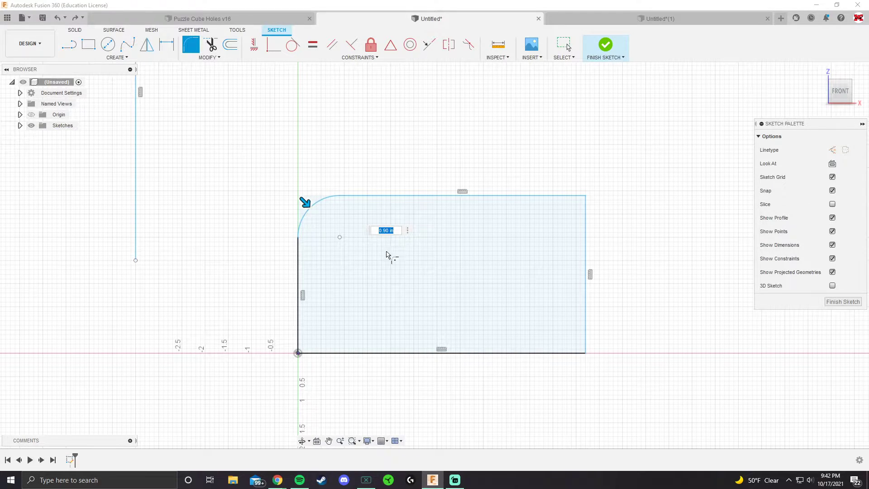
key(Escape)
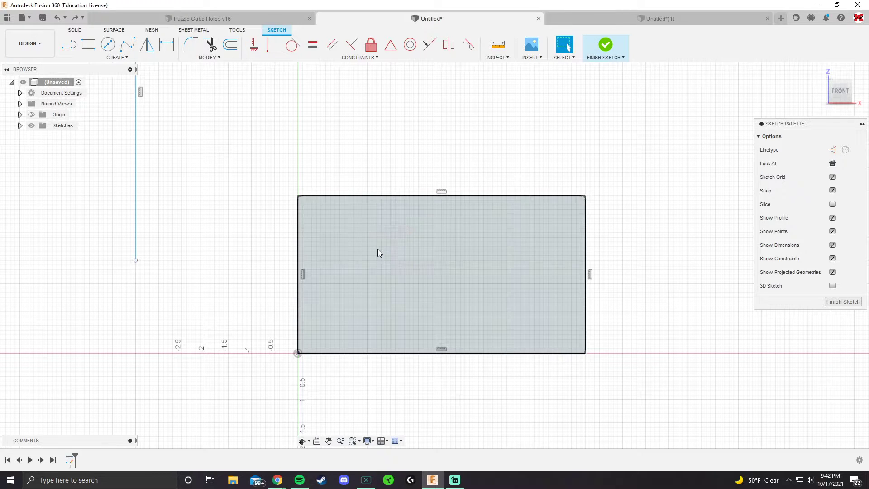
Step: Fillet the rectangle's top-left corner and set the fillet radius to 1 in
click(191, 44)
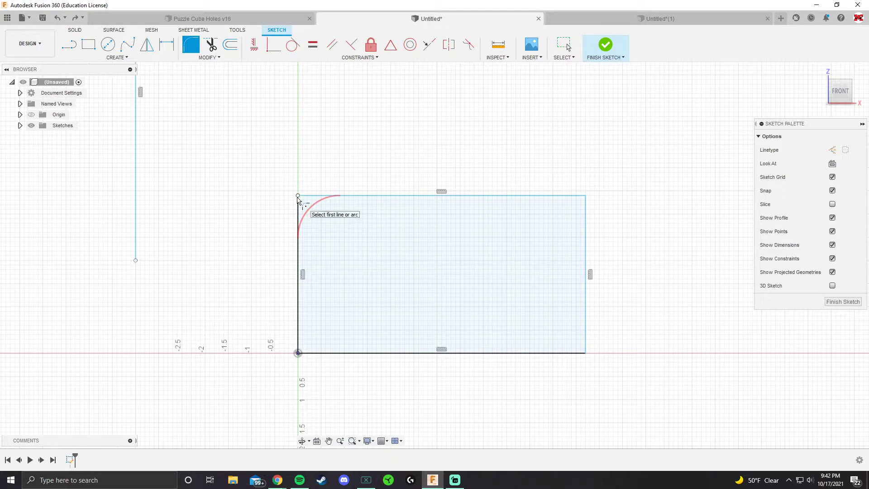
click(303, 199)
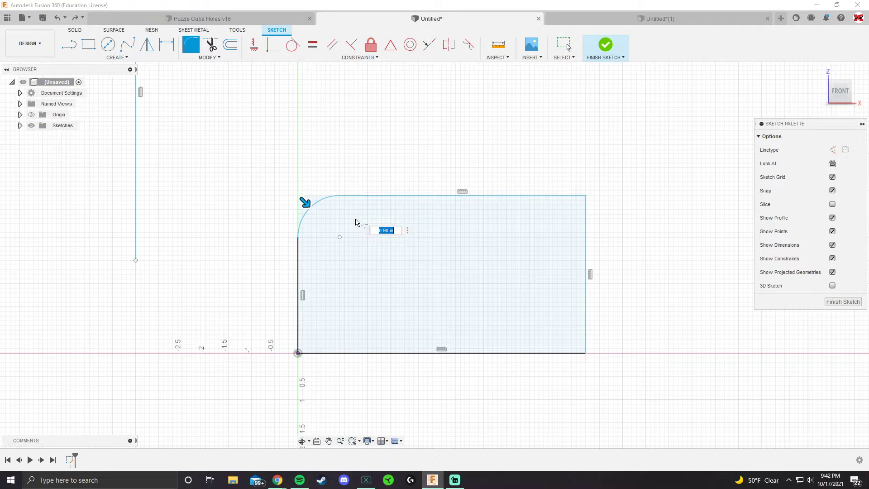
key(Return)
key(Escape)
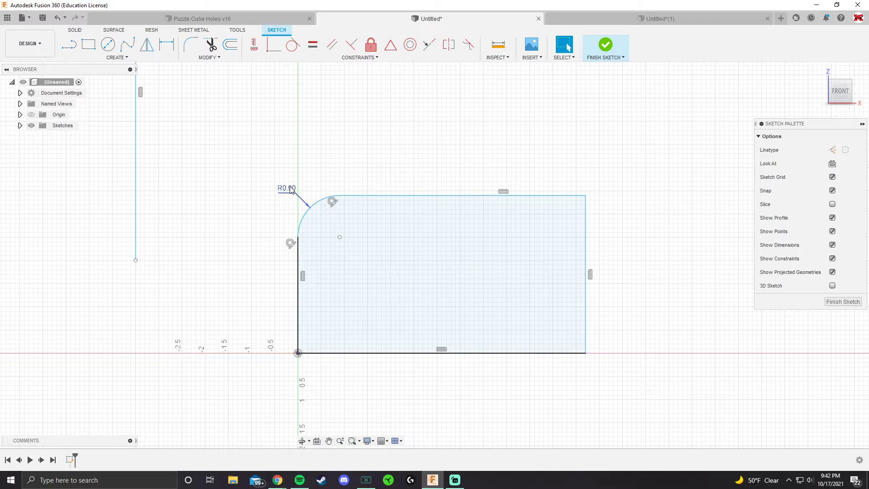
drag(290, 189, 278, 181)
double_click(273, 181)
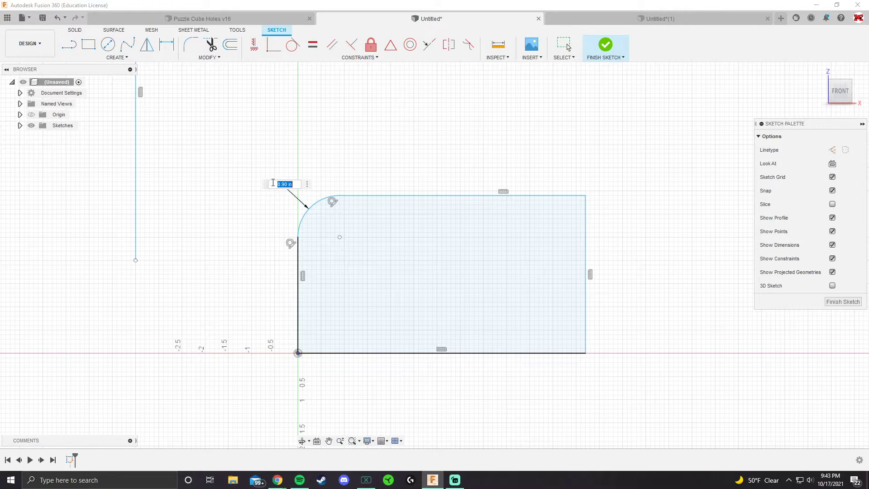
text(1)
key(Return)
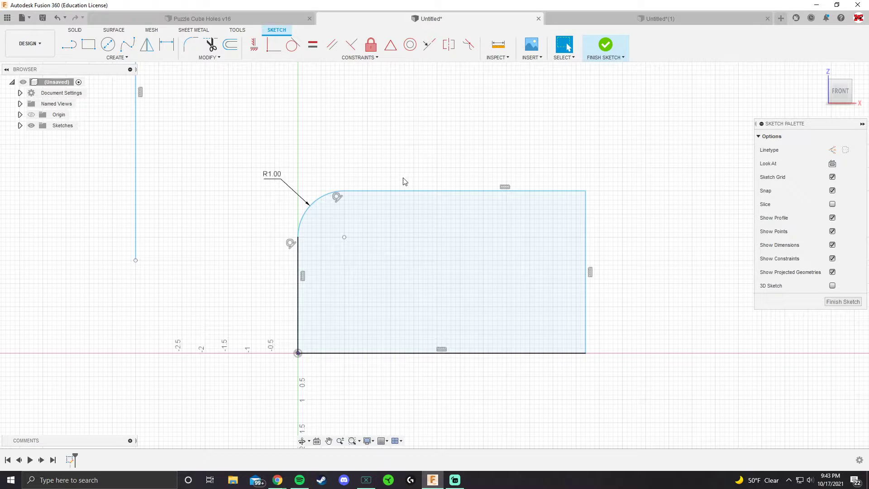
Step: Apply an equal-distance chamfer of 0.875 in to the rectangle's top-right corner and undo it
click(221, 59)
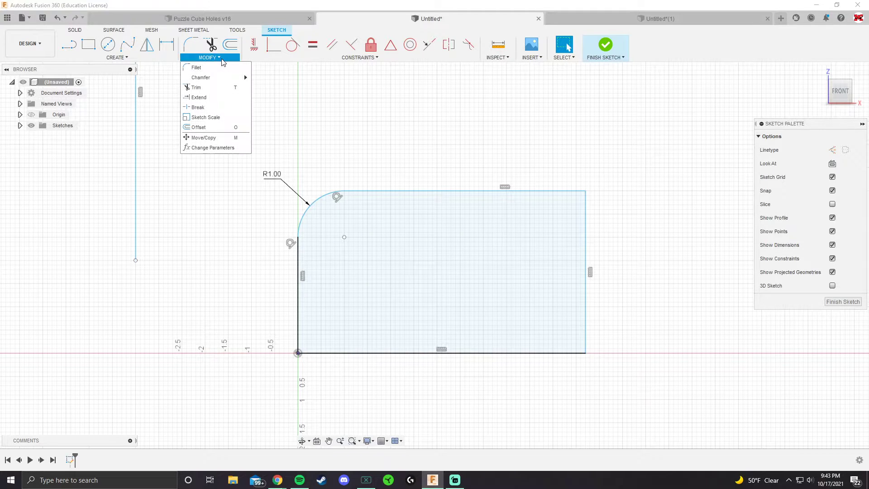
mouse_move(227, 79)
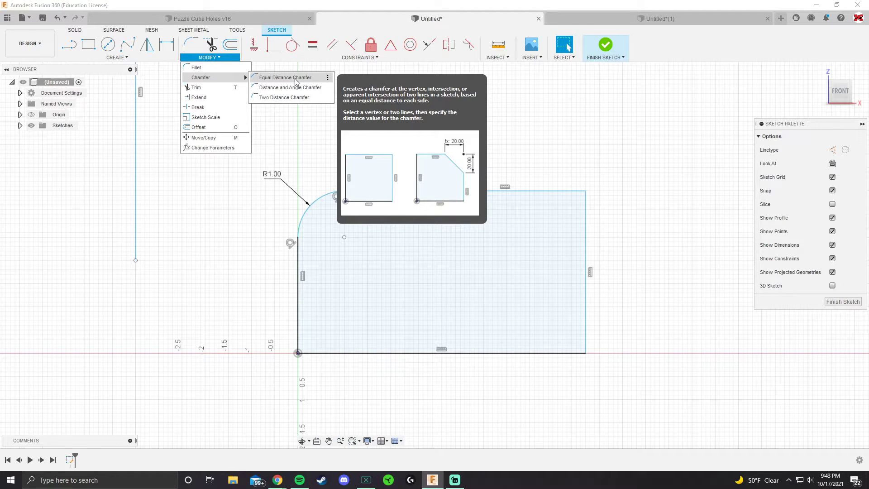
click(296, 80)
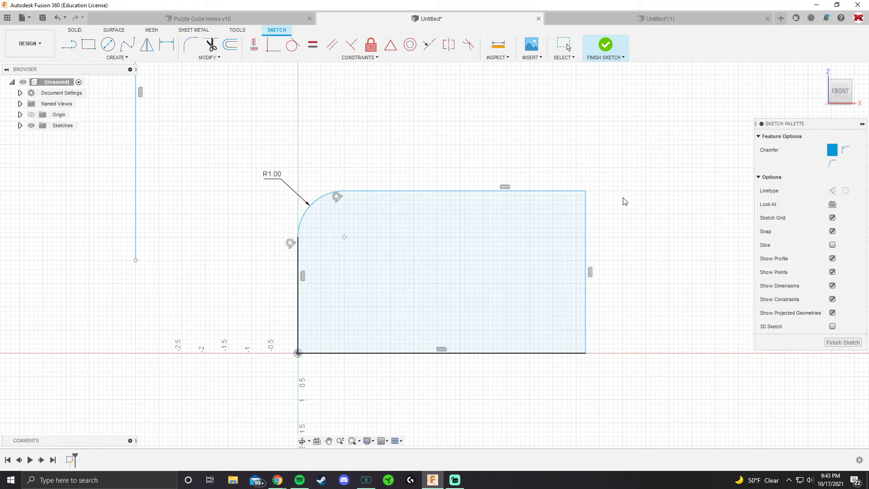
scroll(624, 199, up, 3)
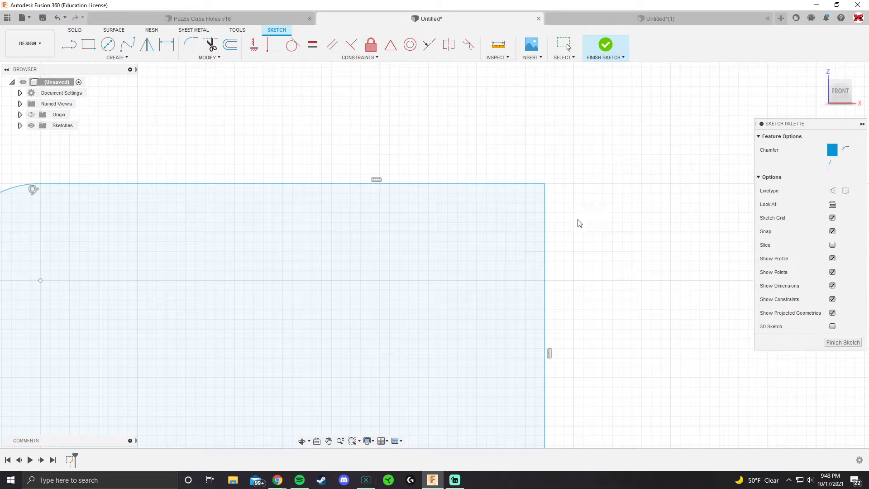
click(466, 183)
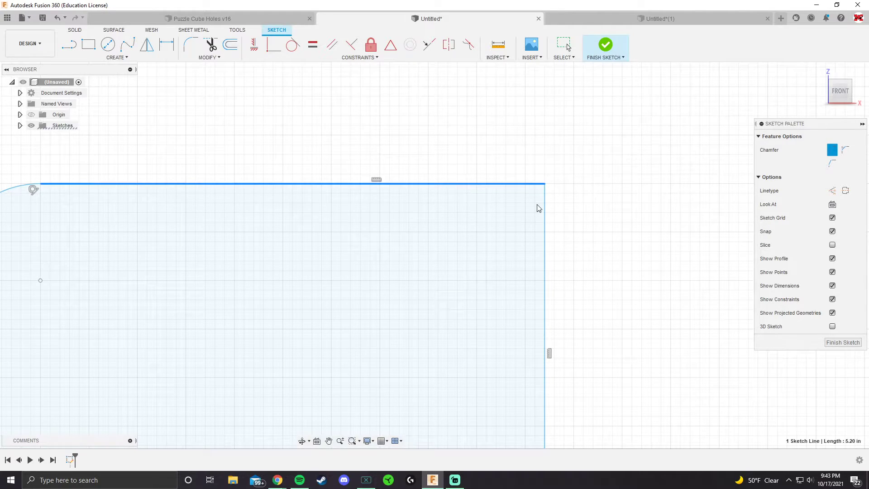
click(545, 205)
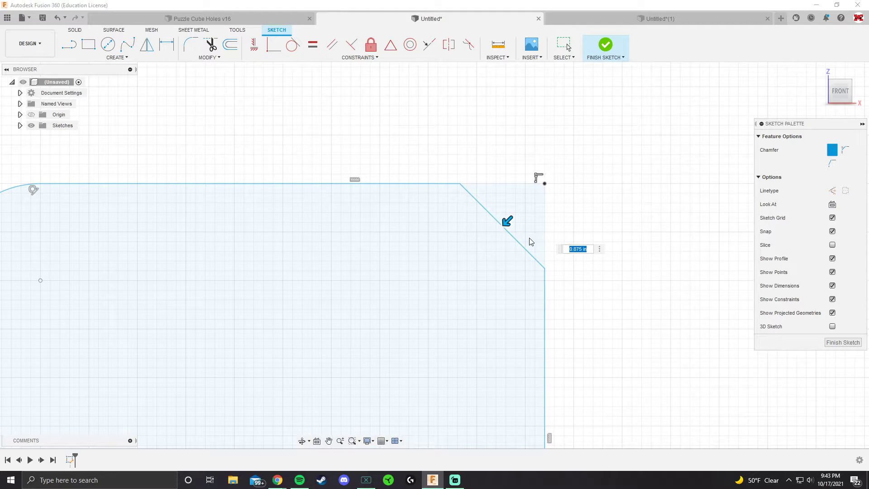
key(Return)
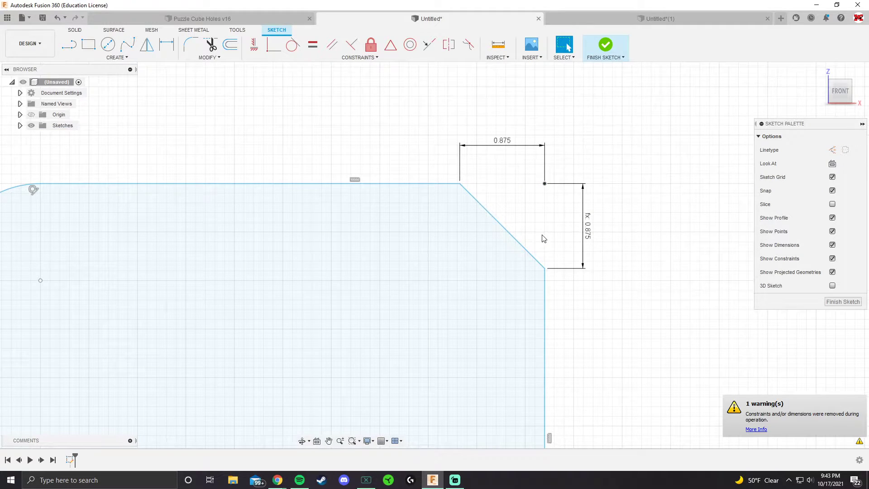
scroll(543, 239, down, 2)
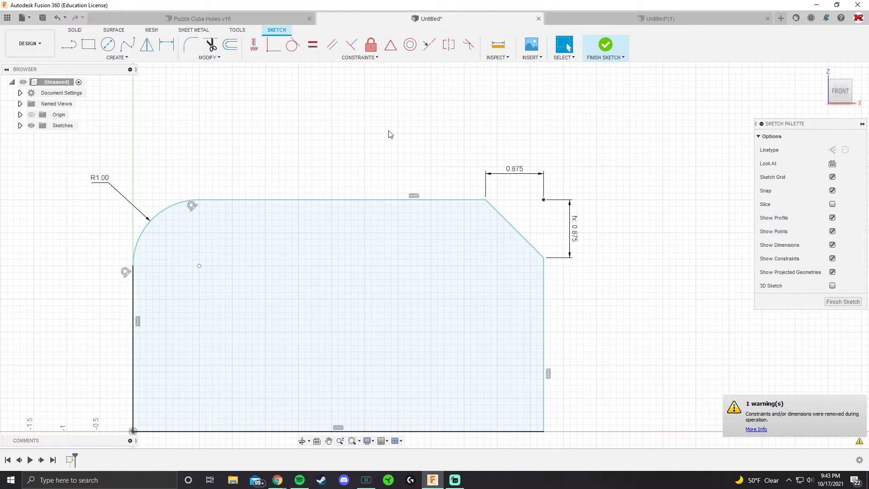
click(57, 18)
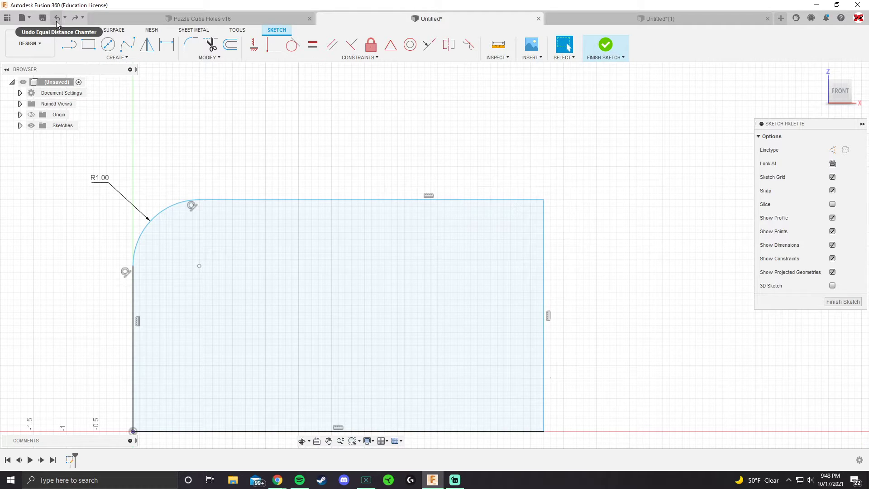
Step: Apply an equal-distance chamfer of 0.875 in to the rectangle's top-right corner
click(209, 61)
click(288, 75)
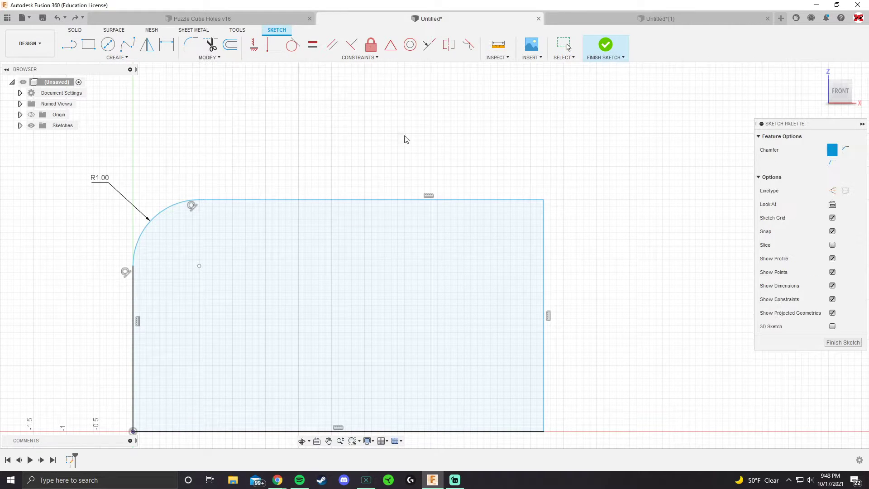
click(543, 200)
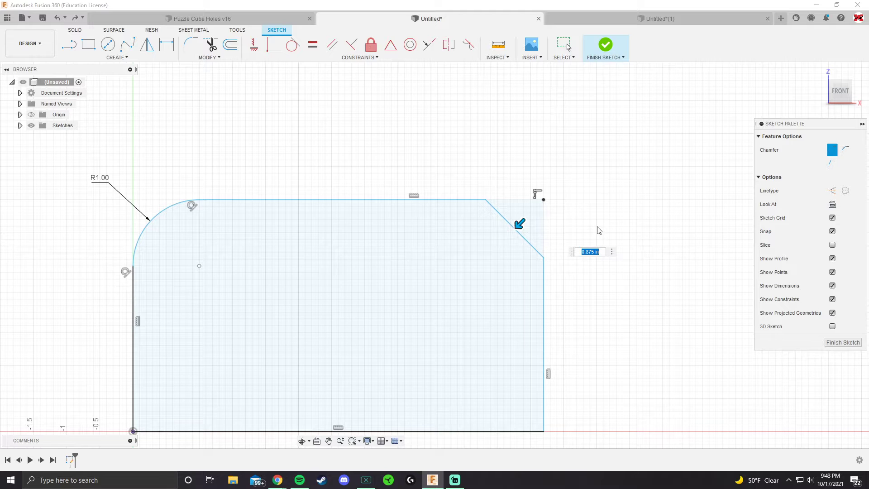
key(Return)
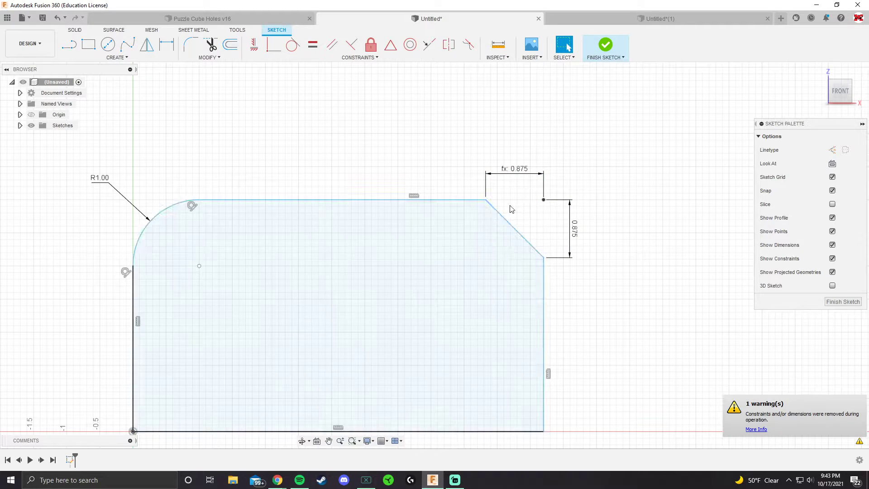
scroll(482, 256, down, 1)
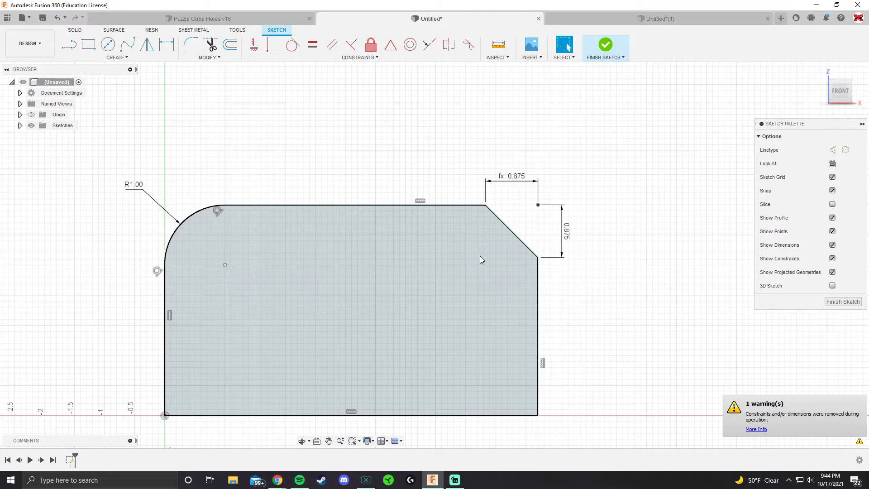
scroll(440, 257, down, 4)
mouse_move(282, 186)
middle_down()
mouse_move(321, 215)
mouse_move(427, 244)
middle_up()
scroll(348, 196, up, 5)
scroll(364, 182, down, 2)
middle_drag(261, 147, 260, 146)
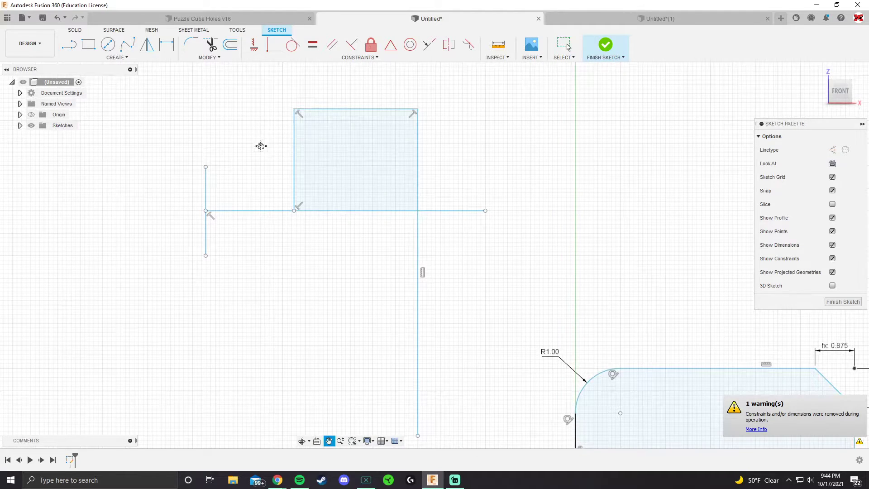
drag(260, 146, 248, 175)
key(Escape)
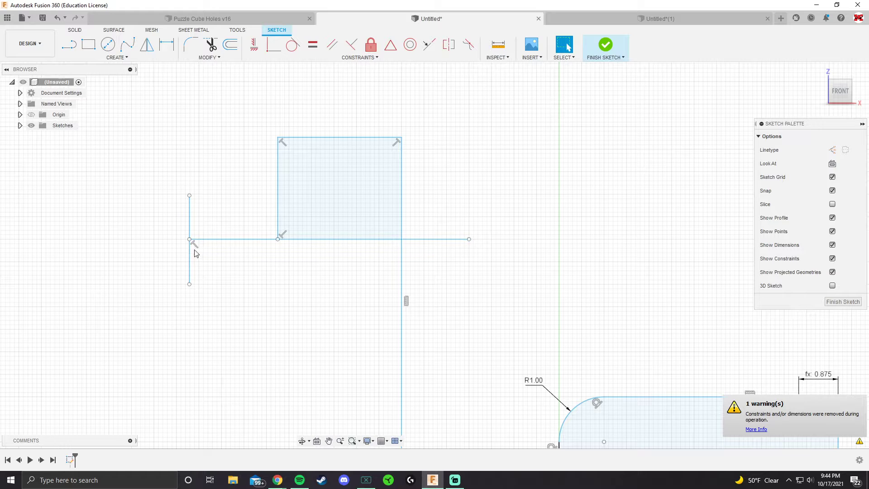
click(211, 57)
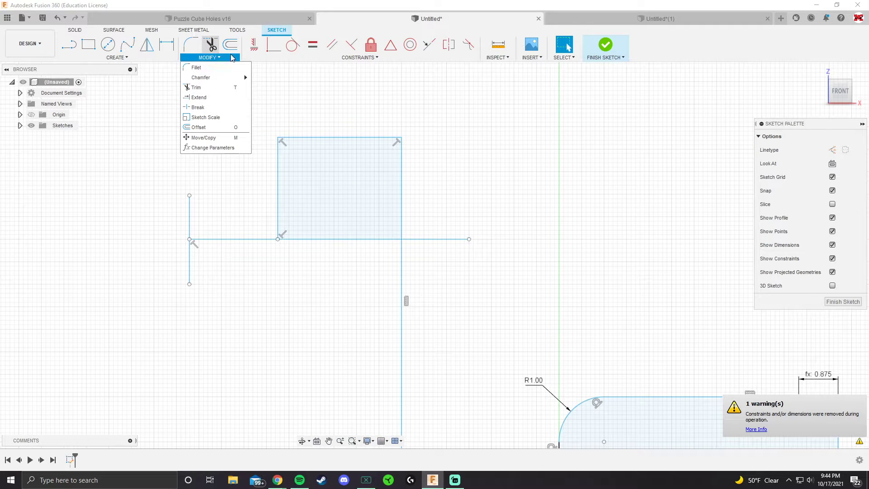
click(360, 58)
click(362, 84)
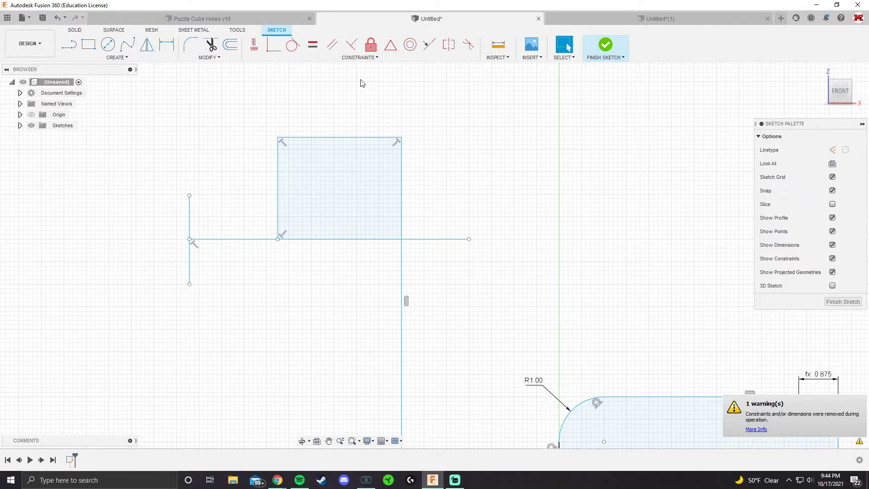
click(209, 48)
scroll(223, 291, up, 4)
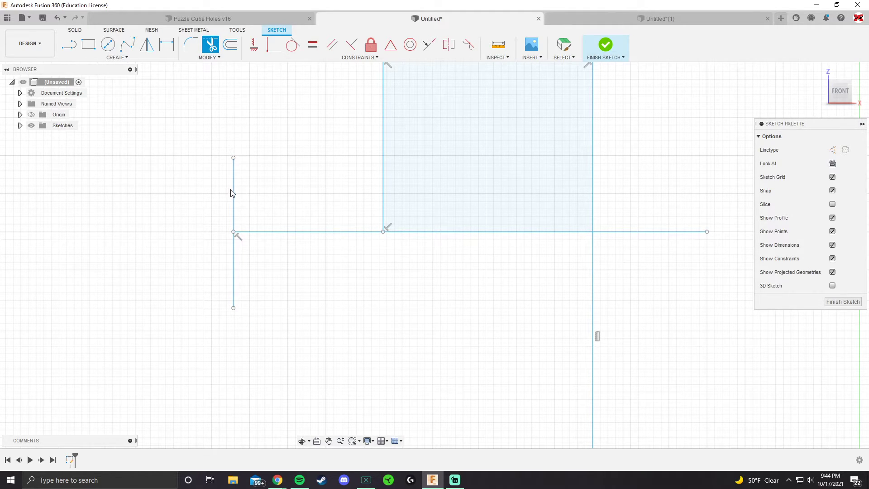
key(Escape)
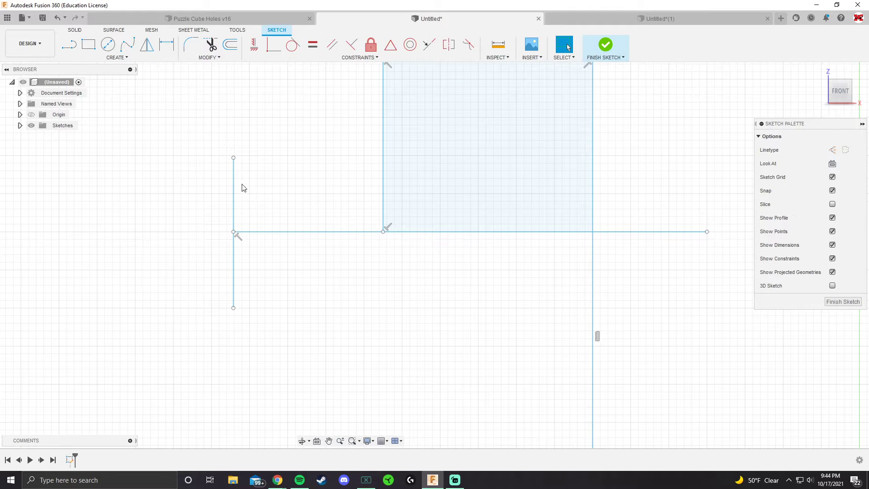
Step: Trim away the upper segment of the left vertical sketch line
click(234, 187)
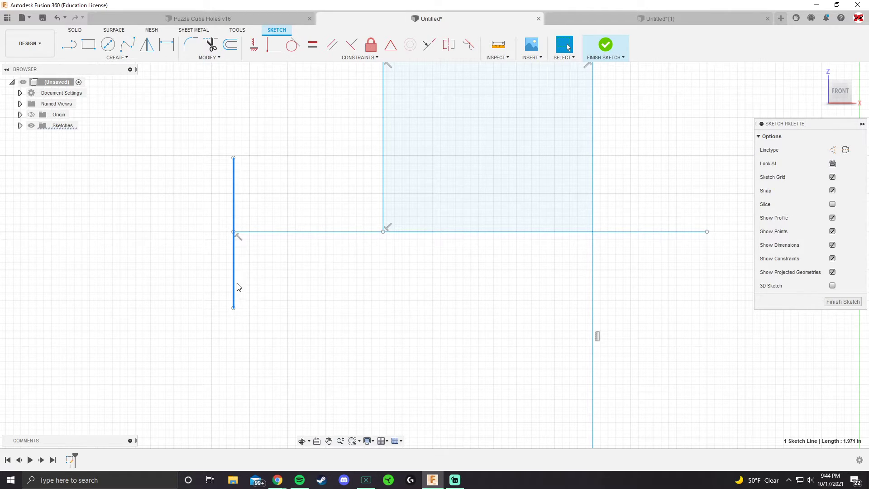
click(240, 216)
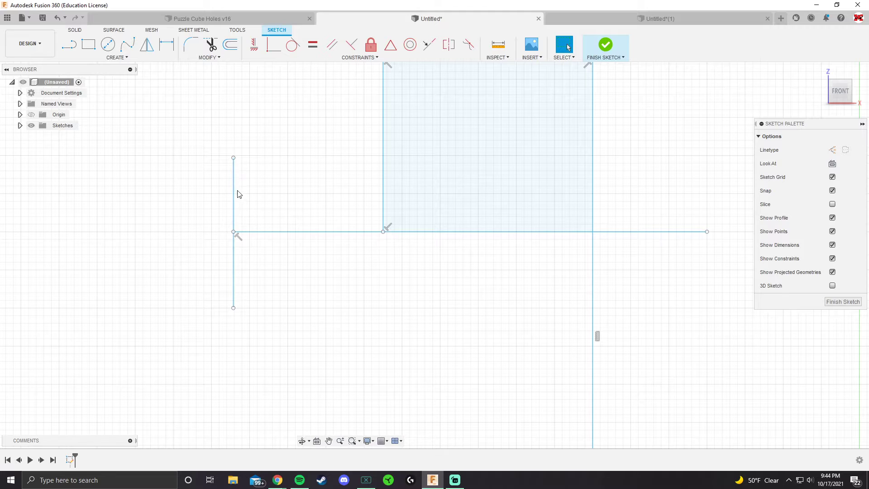
click(211, 45)
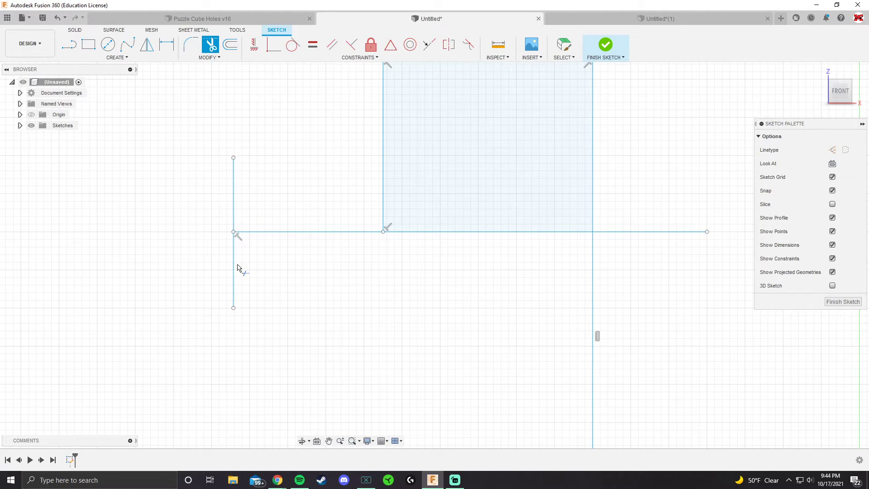
click(233, 204)
scroll(408, 262, down, 2)
middle_drag(430, 225, 325, 230)
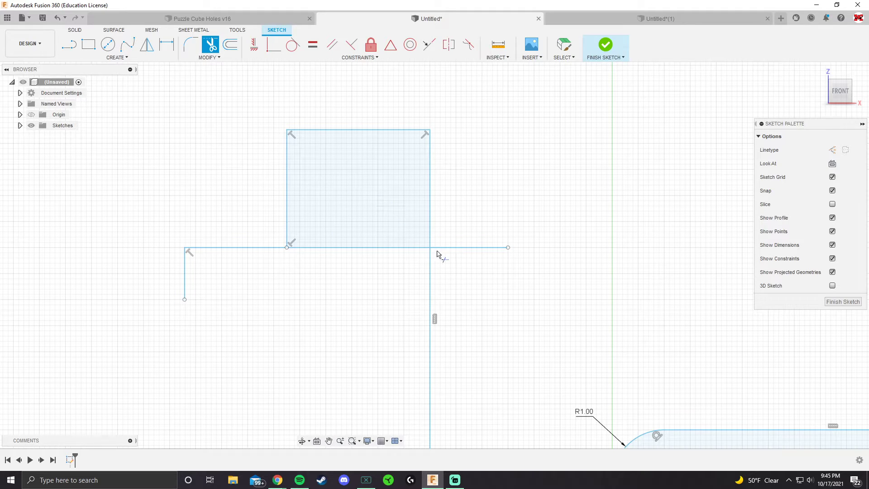
Step: Trim the right end of the horizontal line and the square's top edge, then exit Trim
click(461, 249)
click(352, 131)
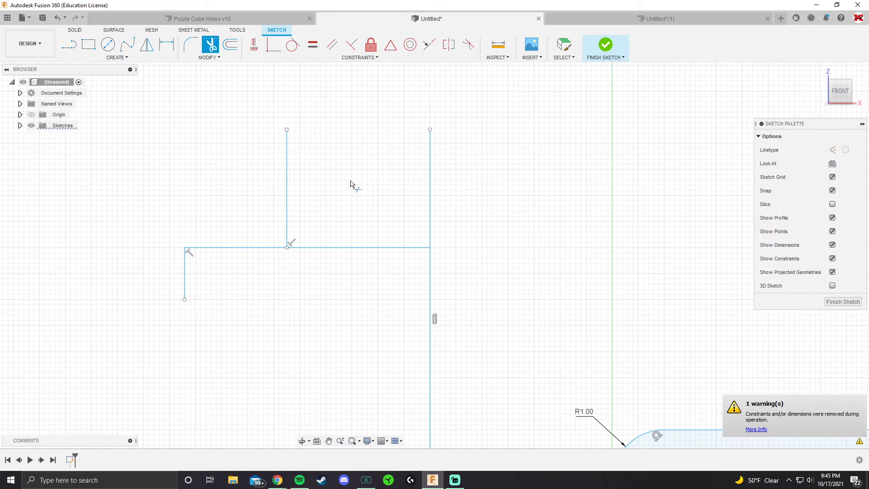
key(Escape)
Step: Switch to the Untitled(1) document containing the box-and-cylinder body
scroll(372, 246, down, 5)
middle_drag(439, 322, 407, 282)
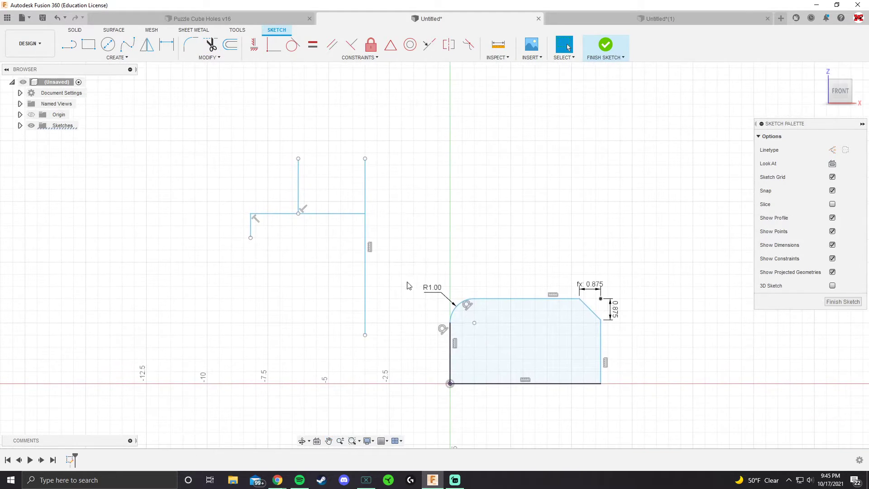
click(634, 21)
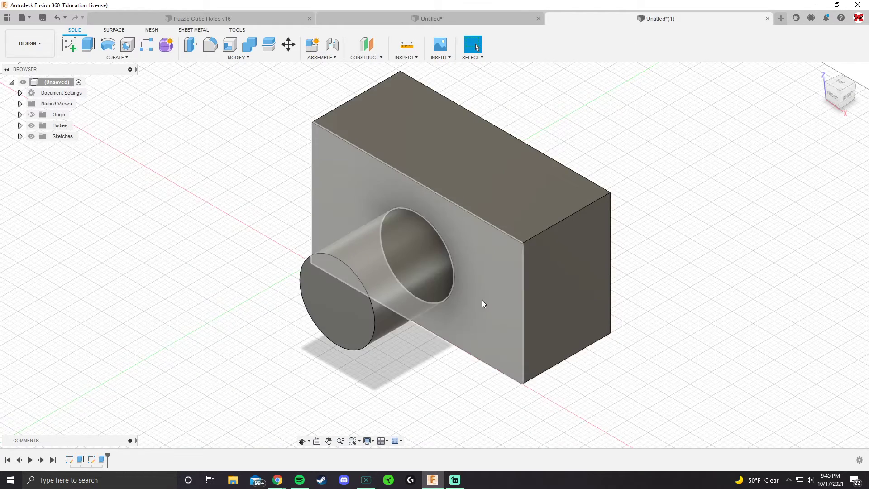
Step: Fillet the top edge at the box's right end with a large rounded radius
scroll(482, 299, down, 3)
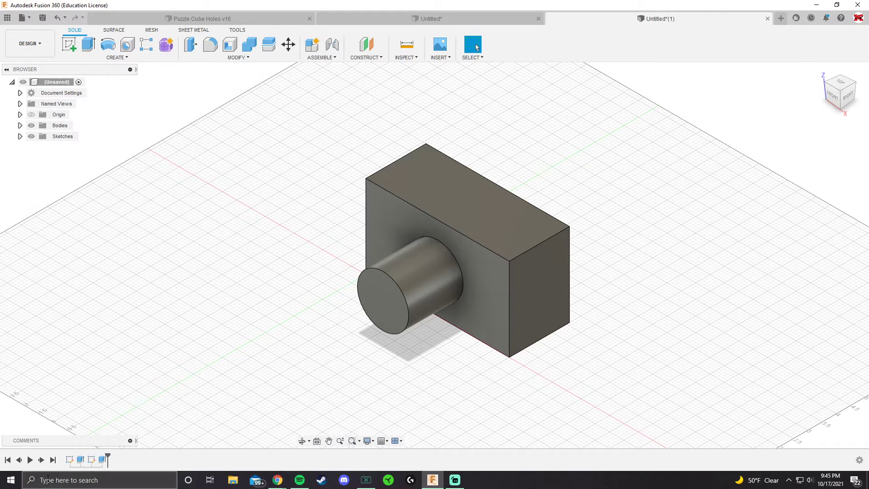
click(81, 459)
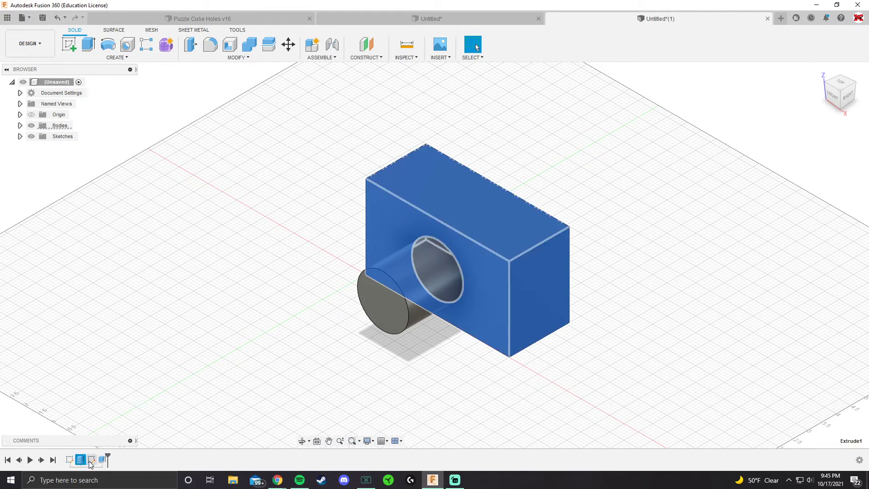
click(125, 420)
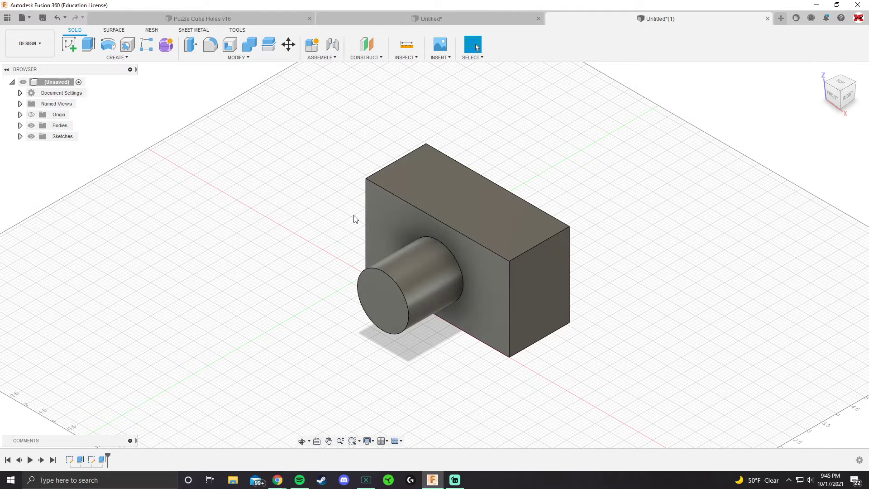
click(229, 58)
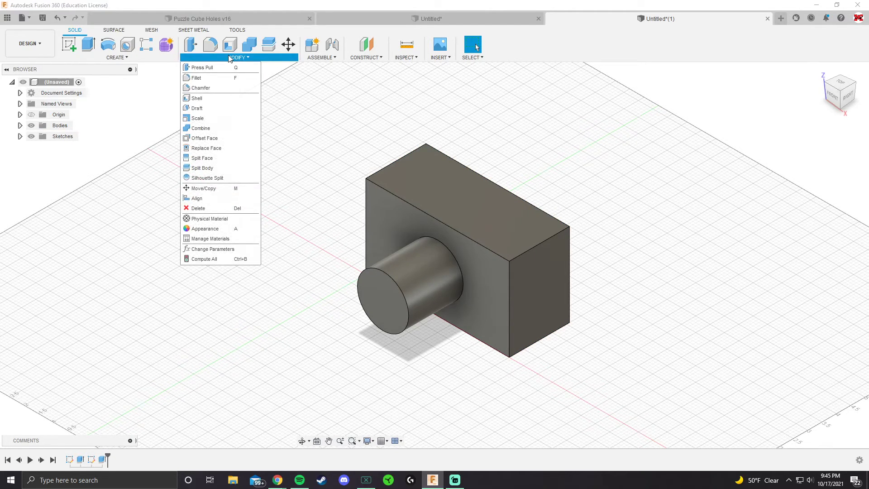
click(205, 79)
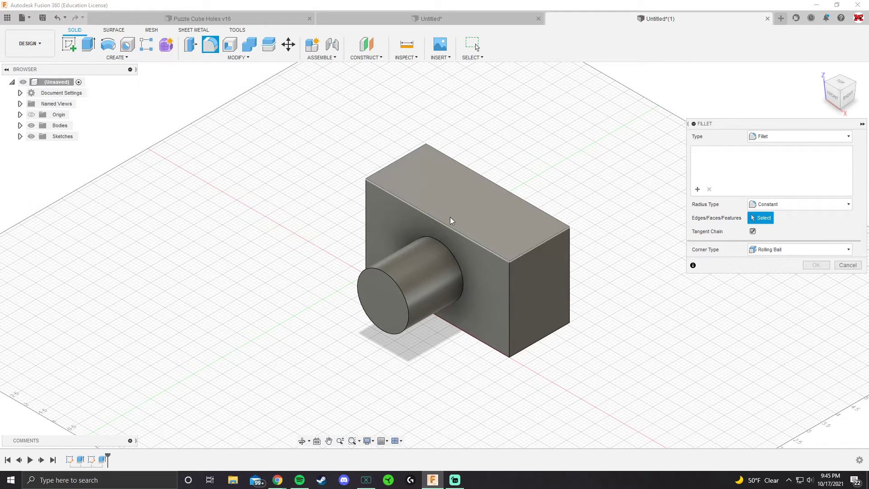
scroll(464, 235, up, 2)
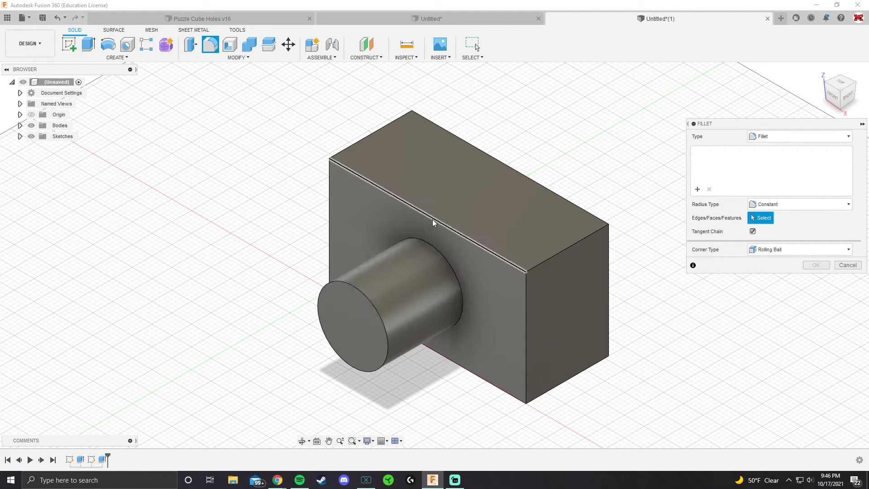
click(571, 246)
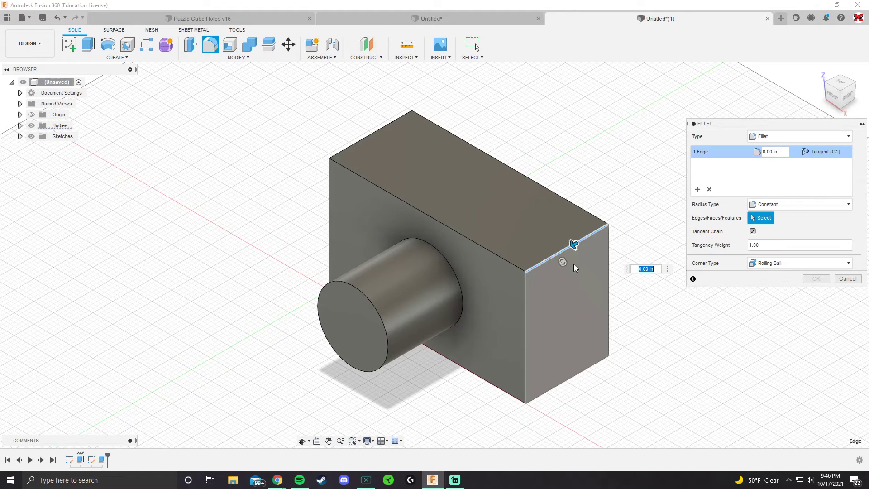
mouse_move(575, 243)
mouse_down()
mouse_move(557, 254)
mouse_move(567, 250)
mouse_up()
key(Return)
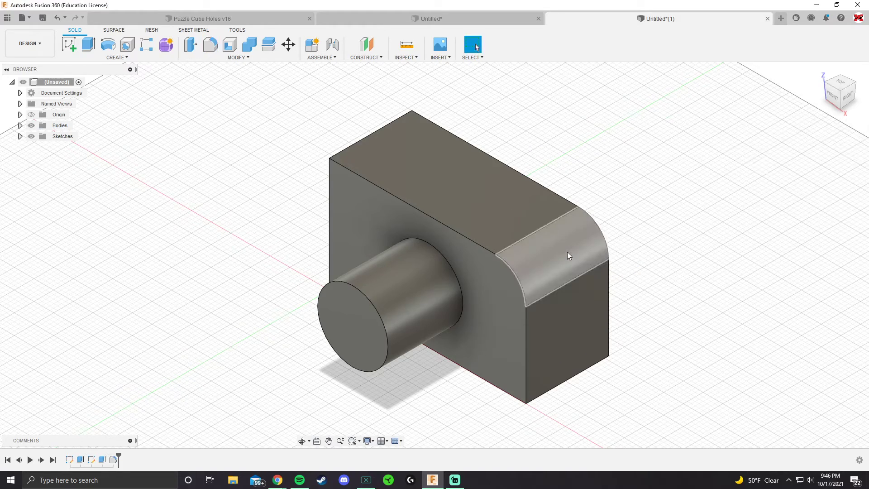
Step: Fillet the circular edge where the cylinder meets the box face with a 0.40 in radius
shift+middle_drag(609, 229, 588, 209)
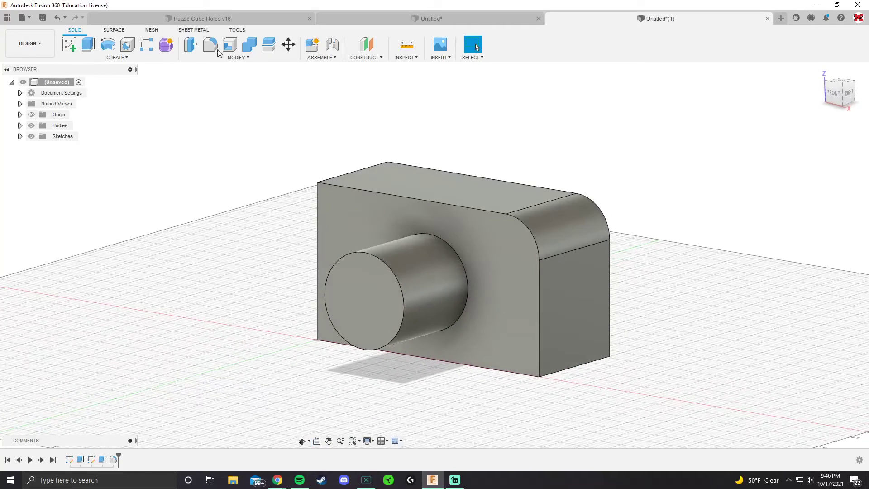
click(214, 48)
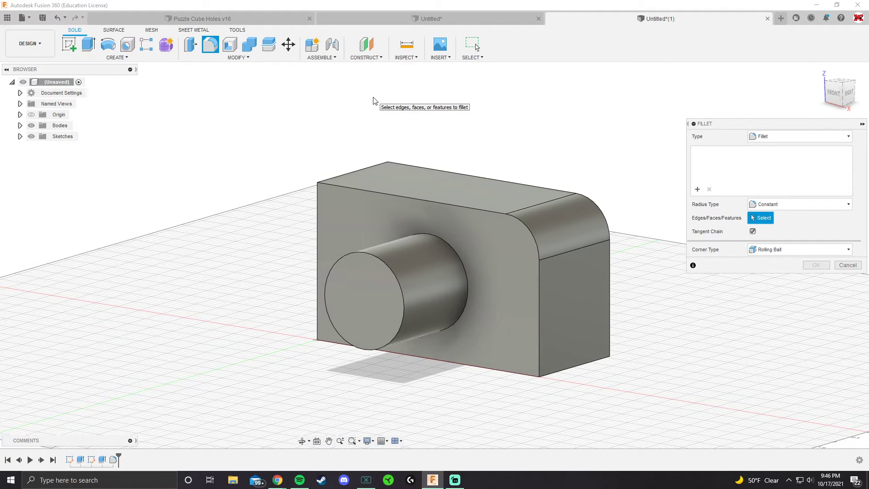
shift+middle_drag(451, 196, 438, 221)
shift+middle_drag(450, 270, 454, 264)
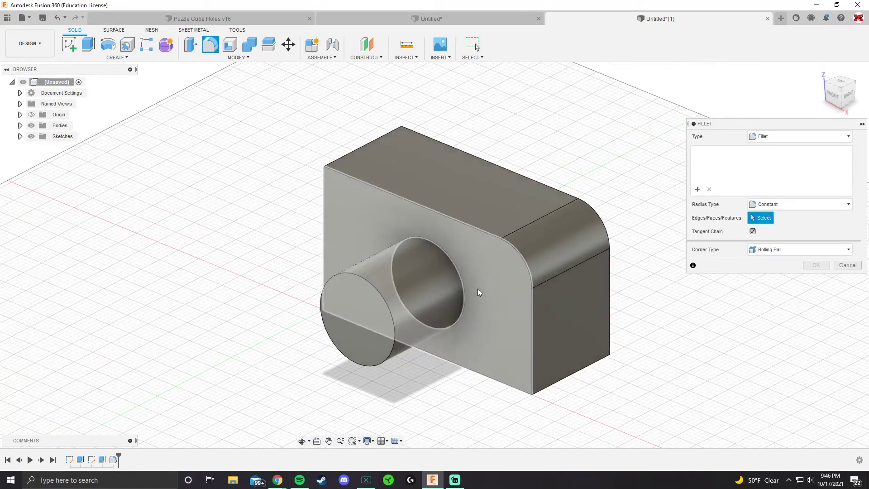
click(453, 264)
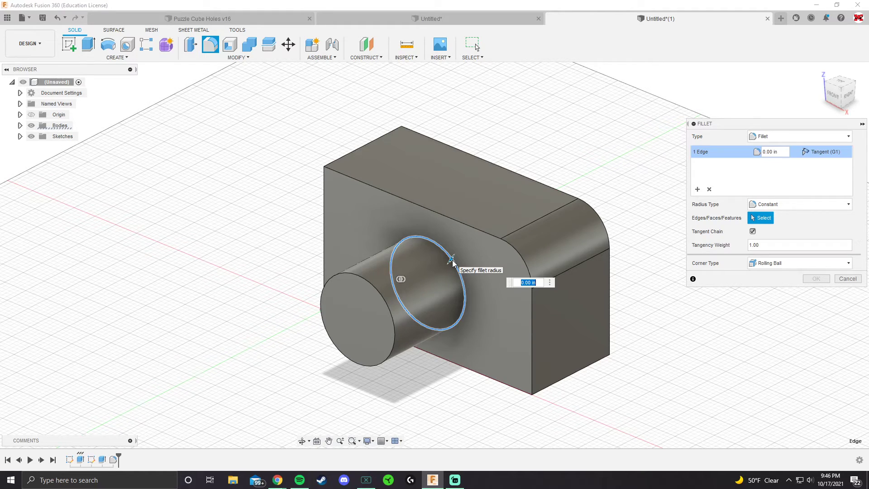
shift+middle_drag(453, 264, 436, 243)
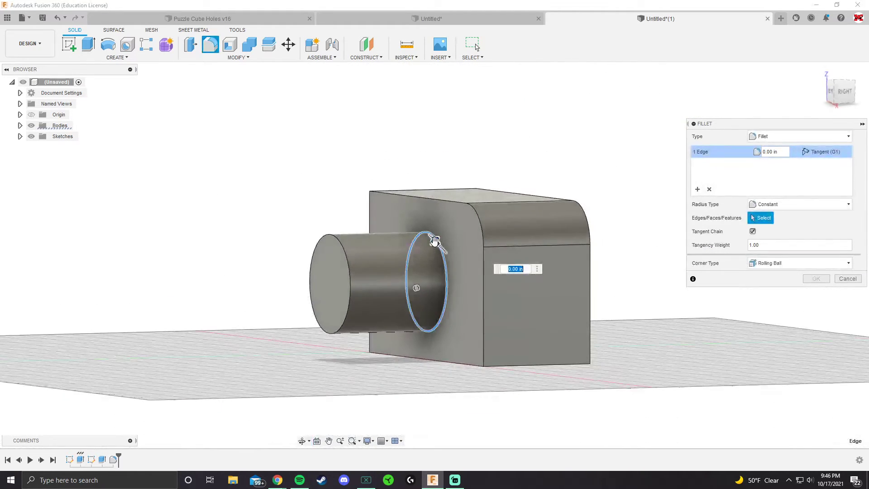
drag(435, 242, 429, 237)
shift+middle_drag(429, 236, 411, 236)
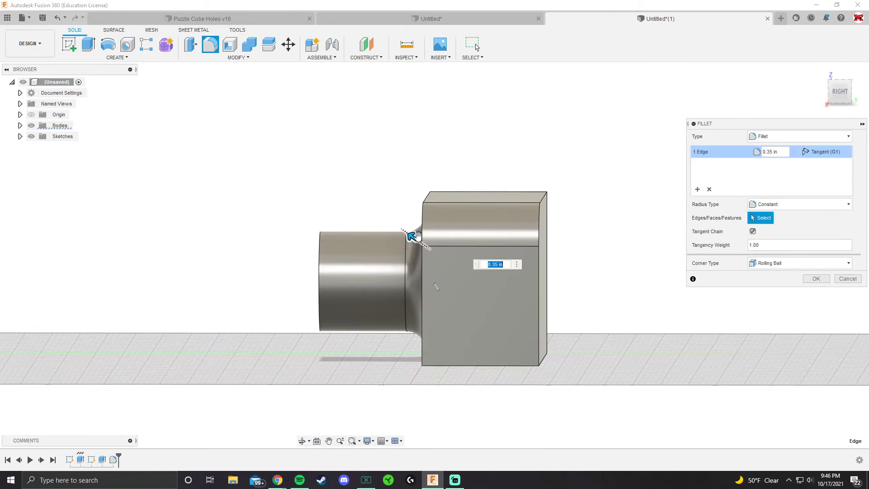
mouse_move(412, 234)
mouse_down()
mouse_move(400, 227)
mouse_move(419, 240)
mouse_up()
shift+middle_drag(429, 238, 453, 236)
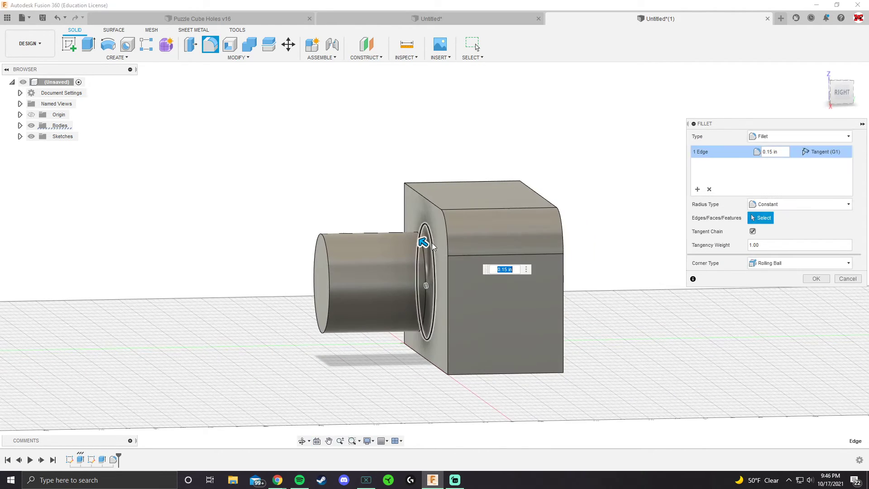
mouse_move(419, 242)
mouse_down()
mouse_move(414, 235)
mouse_move(420, 241)
mouse_up()
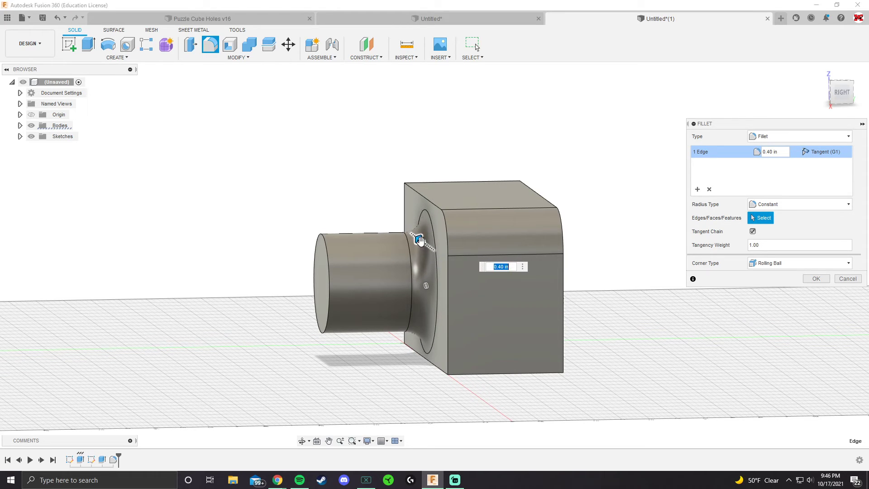
key(Return)
Step: Chamfer the top edge at the box's left end with an equal distance of 0.70 in
shift+middle_drag(453, 245, 482, 274)
scroll(471, 263, down, 3)
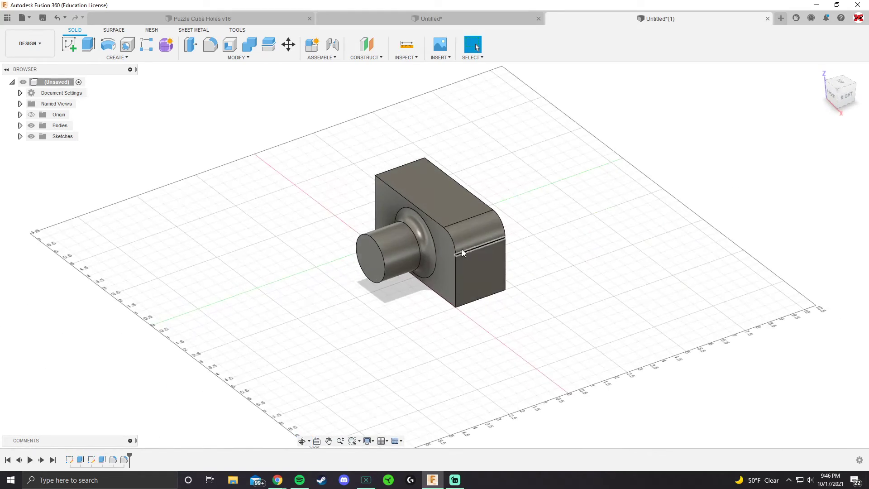
scroll(461, 248, up, 3)
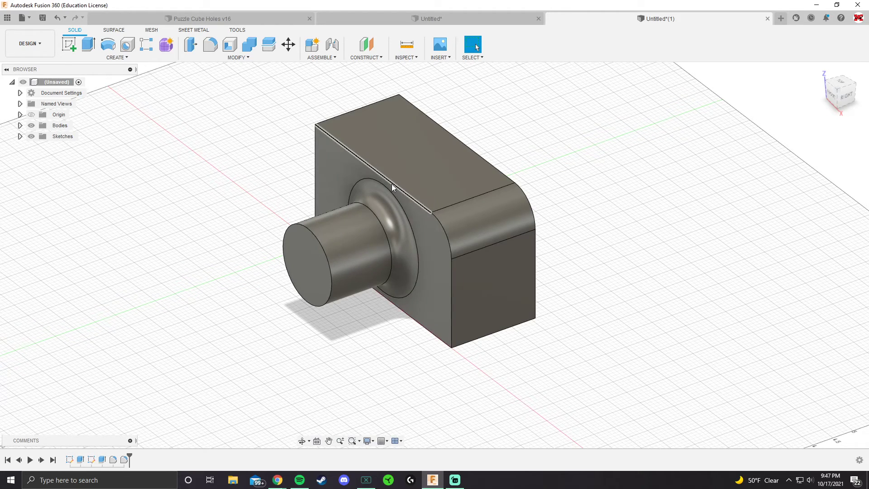
shift+middle_drag(270, 170, 385, 187)
shift+middle_drag(385, 187, 430, 190)
click(244, 59)
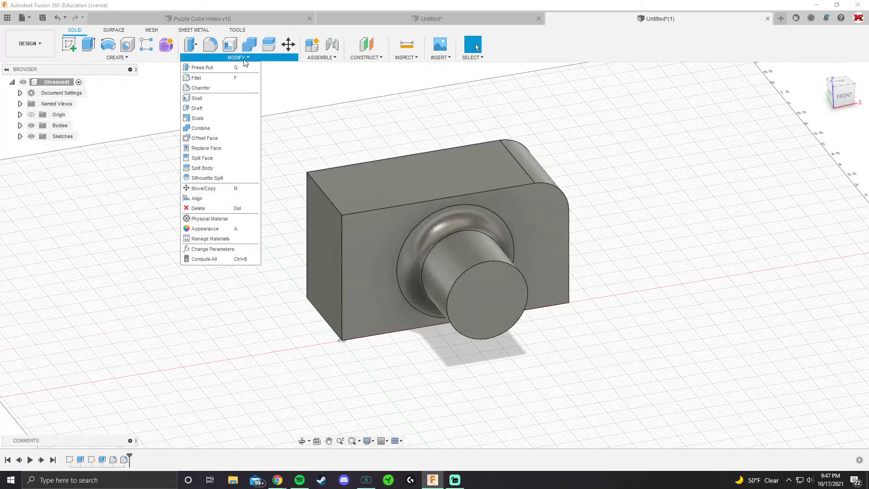
click(230, 87)
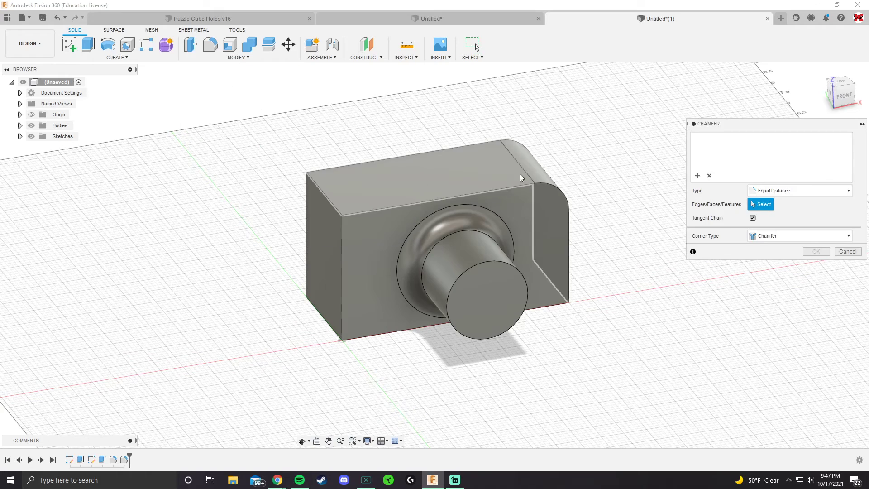
click(335, 207)
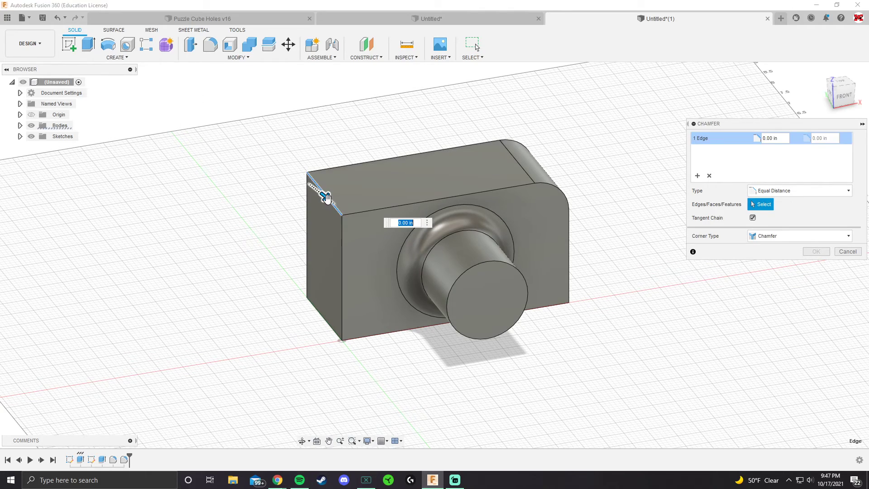
drag(344, 207, 374, 222)
shift+middle_drag(418, 219, 399, 198)
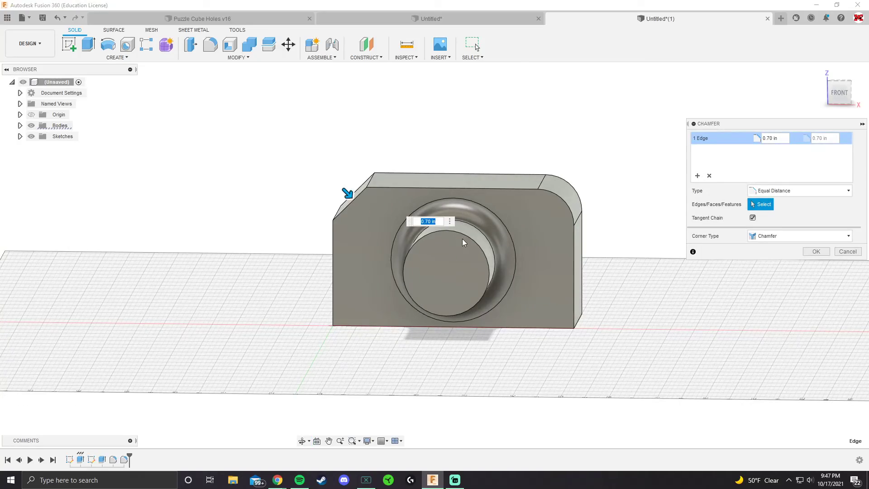
key(Return)
Step: Chamfer the vertical corner edge at the box's left end with an equal distance of 0.70 in
shift+middle_drag(387, 234, 339, 294)
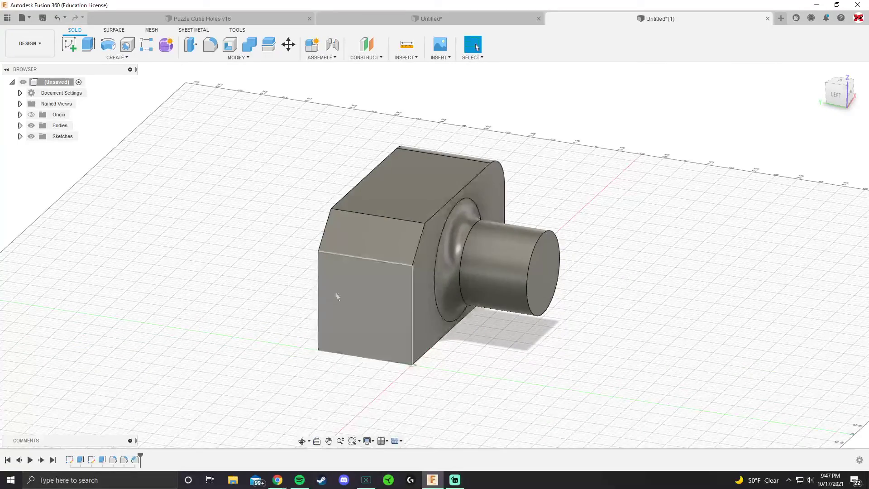
click(237, 58)
click(219, 86)
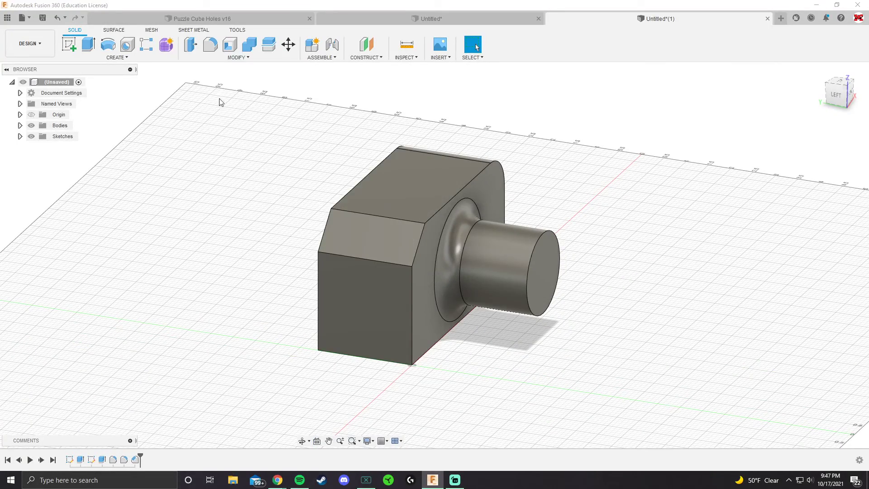
click(318, 299)
shift+middle_drag(311, 295, 432, 339)
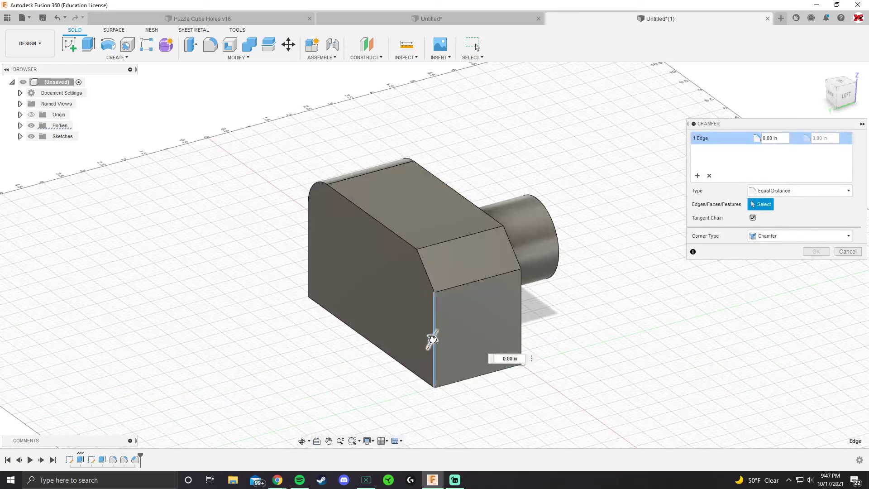
drag(433, 339, 444, 325)
shift+middle_drag(444, 323, 498, 262)
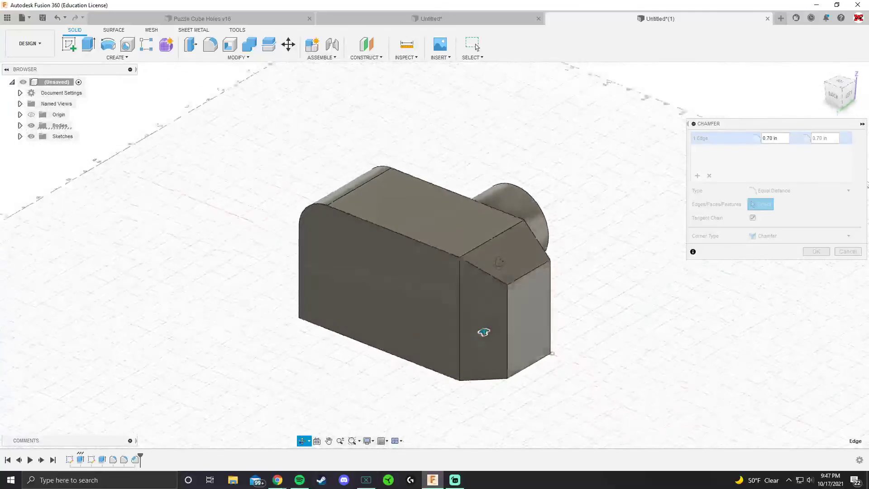
shift+middle_drag(483, 332, 576, 295)
click(815, 251)
shift+middle_drag(642, 261, 495, 271)
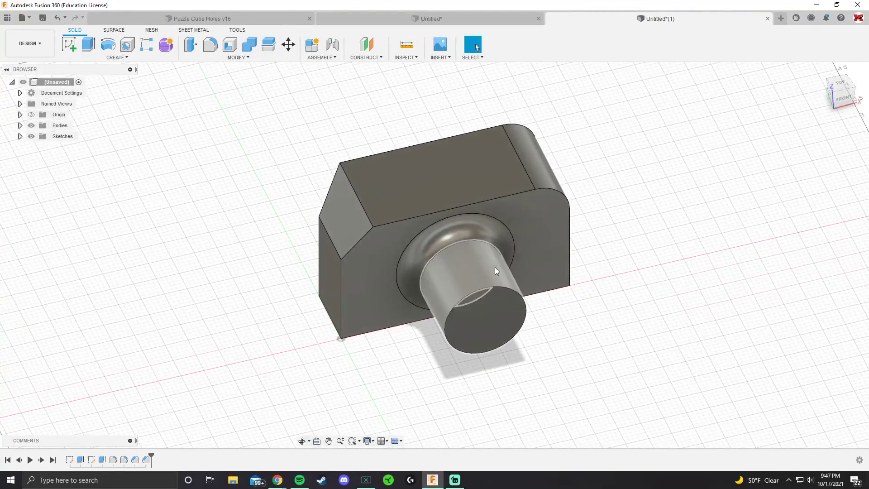
shift+middle_drag(558, 274, 449, 190)
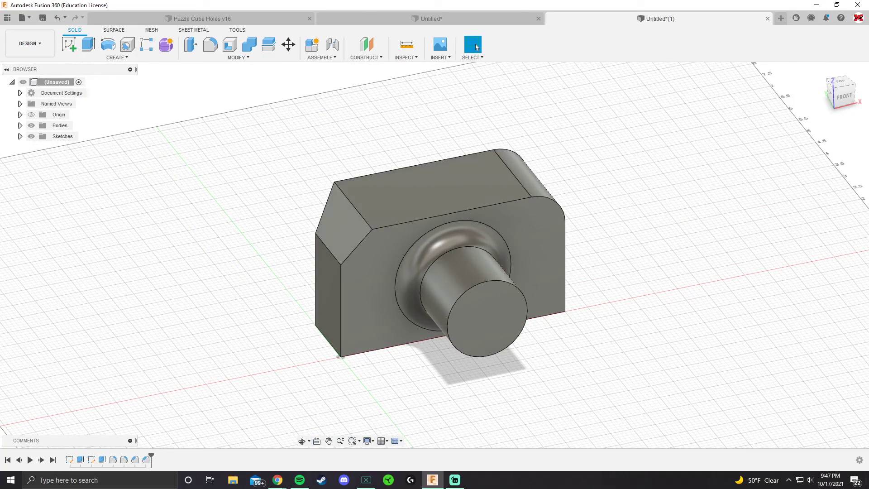